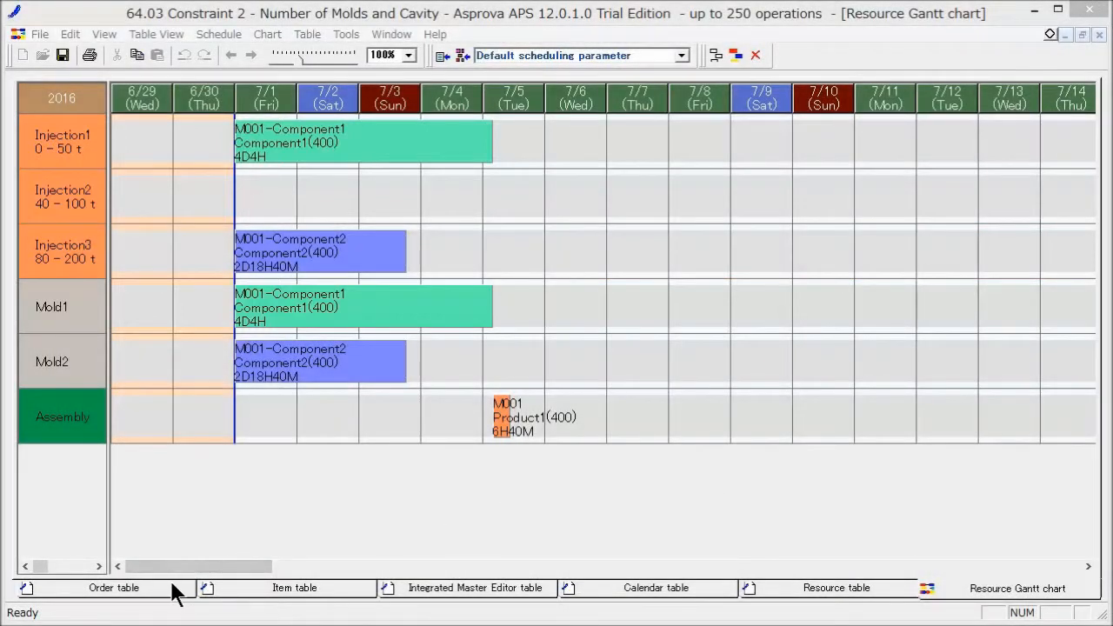
# Step: In the Order table, set the disabled flag of orders M002 and M003 to No
pyautogui.rightClick(172, 584)
pyautogui.click(173, 547)
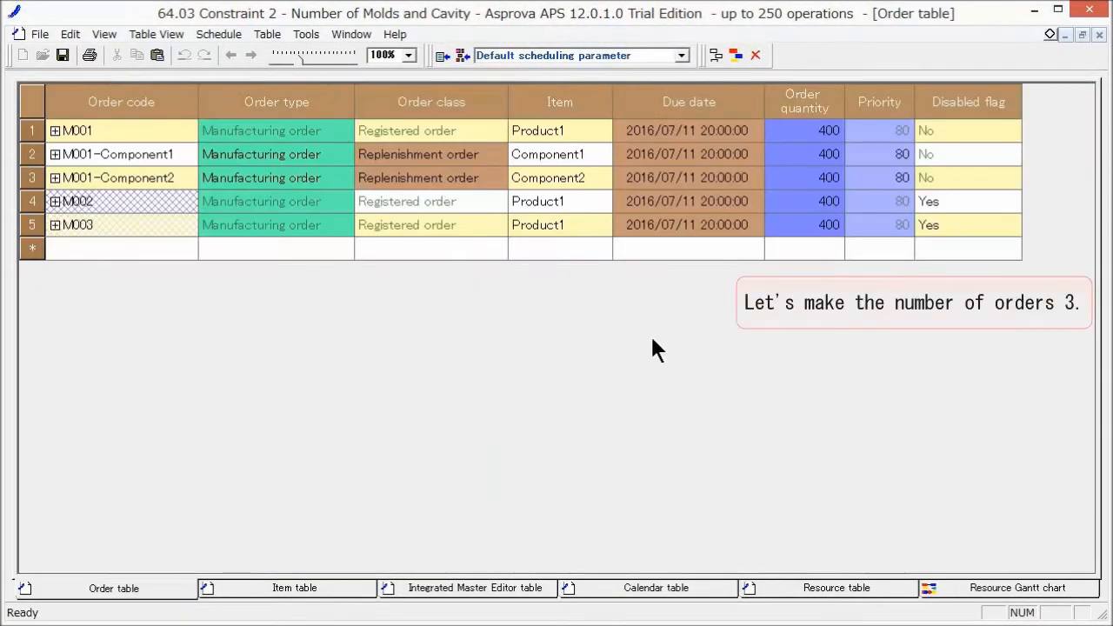
pyautogui.click(992, 201)
pyautogui.click(1011, 201)
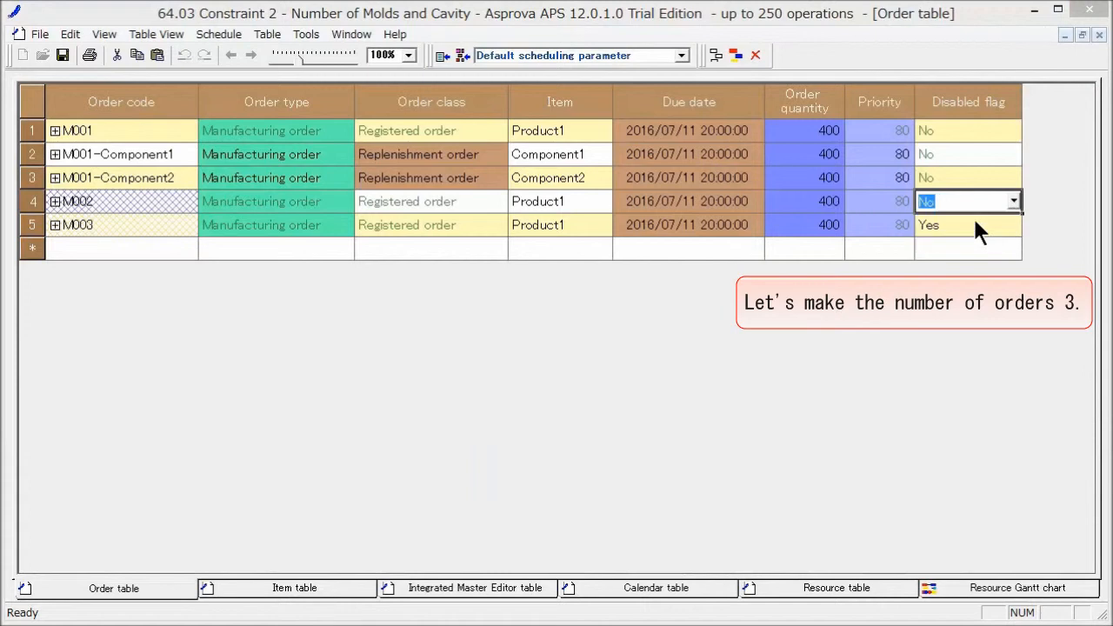
pyautogui.click(973, 220)
pyautogui.click(977, 224)
pyautogui.click(1012, 224)
pyautogui.click(980, 243)
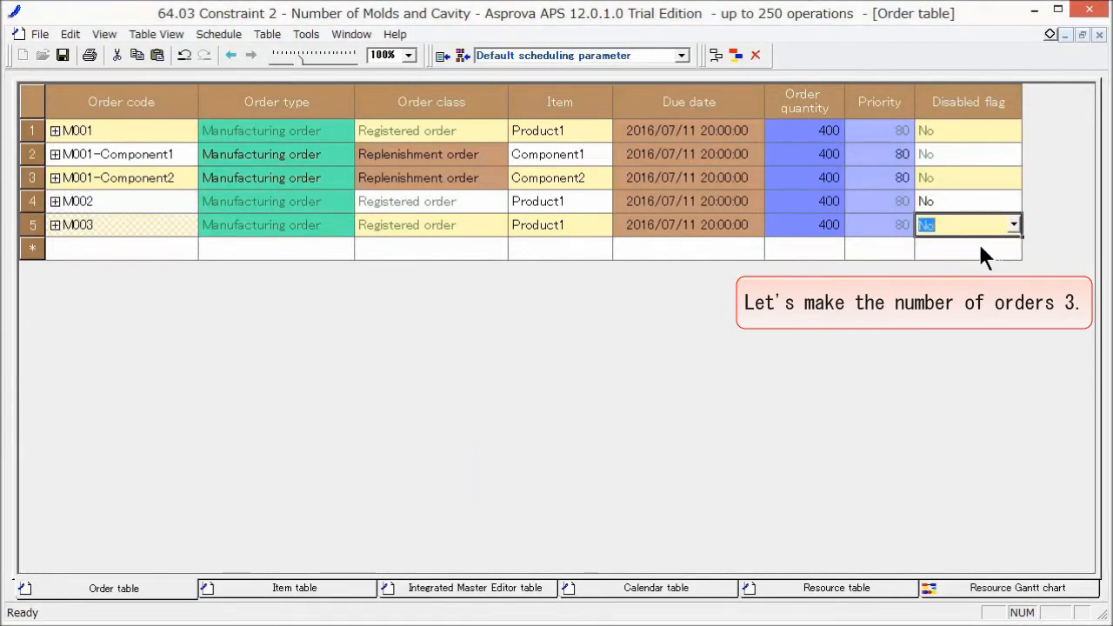
pyautogui.click(978, 249)
# Step: Show the Resource Gantt chart maximized and reschedule with the default scheduling parameter
pyautogui.rightClick(974, 586)
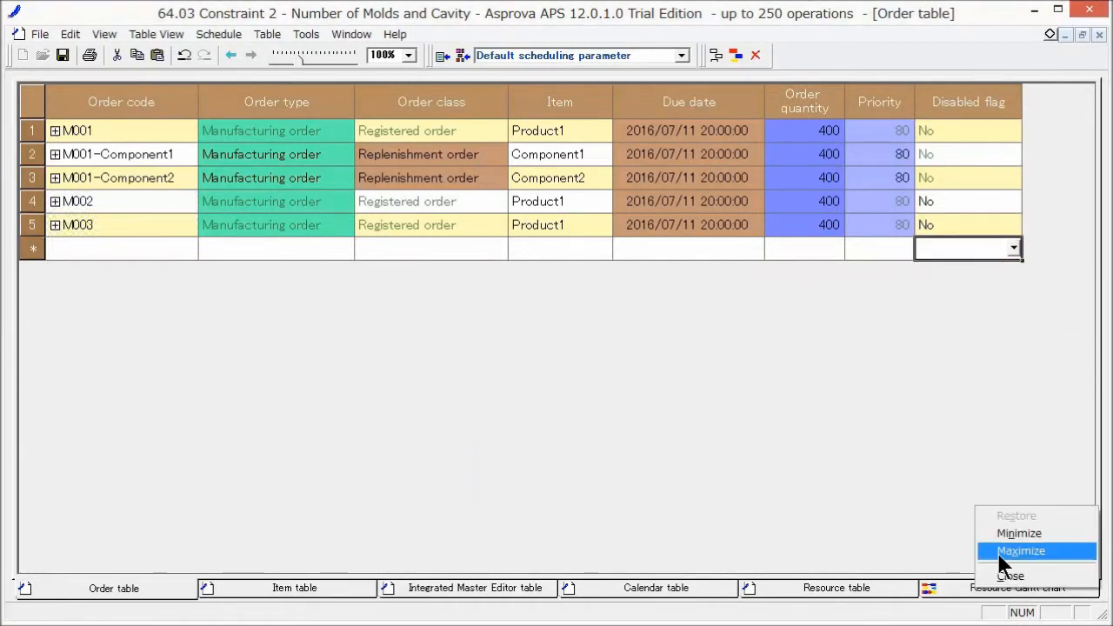
pyautogui.click(999, 553)
pyautogui.click(735, 54)
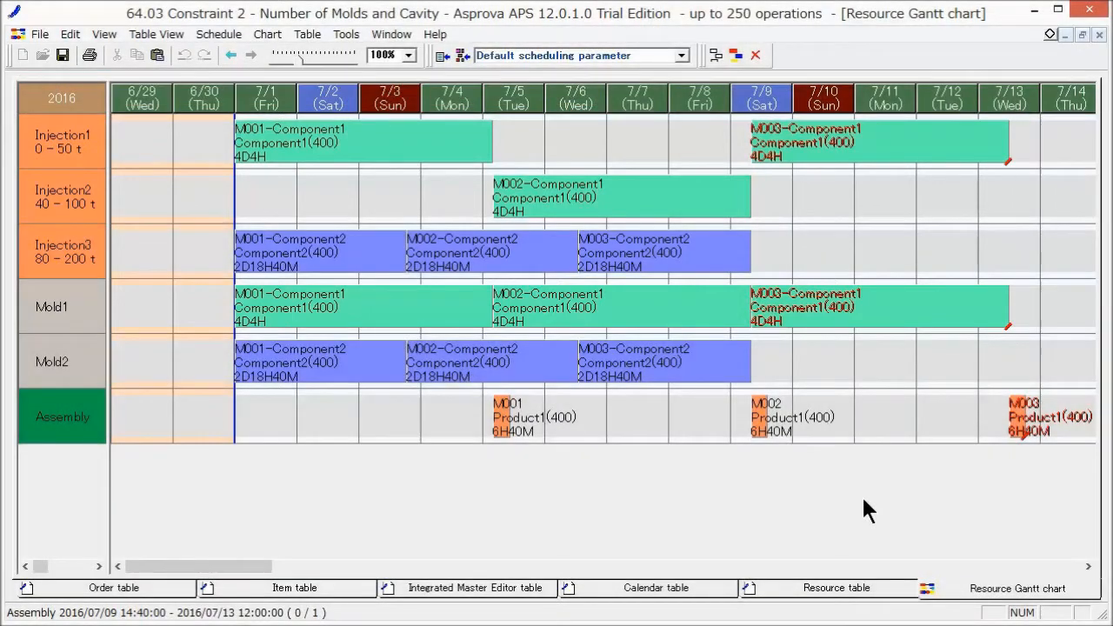
# Step: Return to the master tables and add four copies of the Mold1 resource at the end of the Resource table
pyautogui.click(1066, 35)
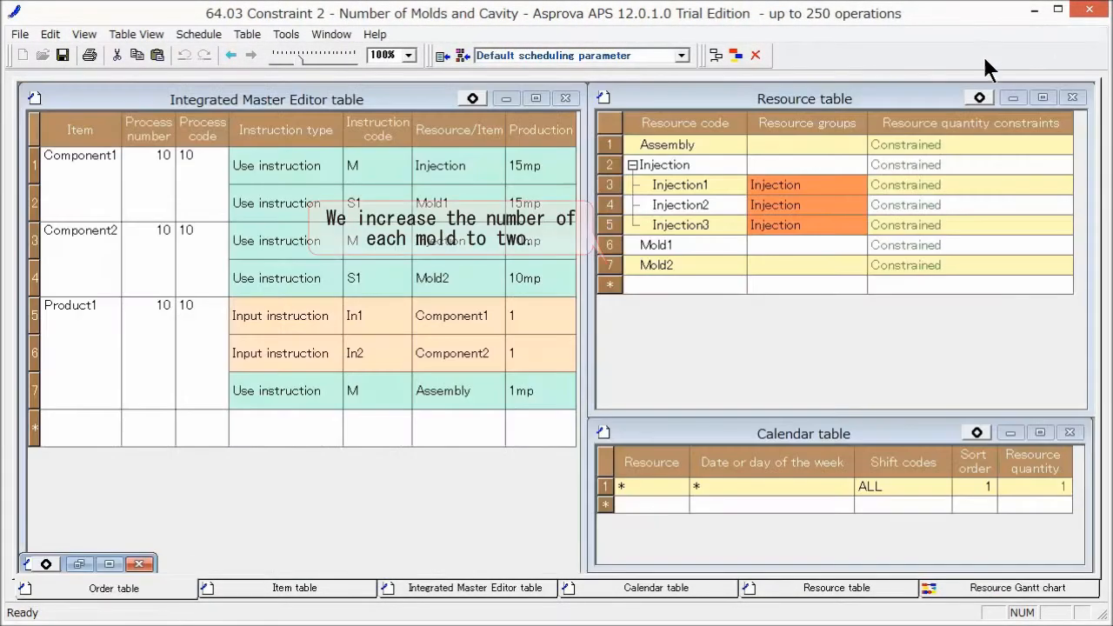
pyautogui.rightClick(610, 245)
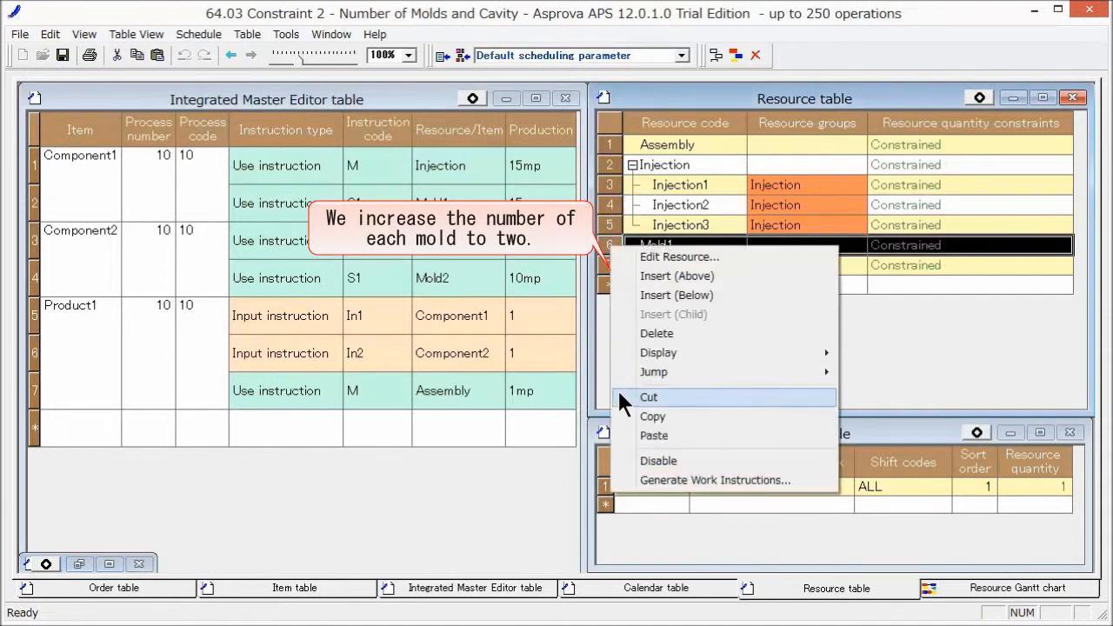
pyautogui.click(621, 415)
pyautogui.click(607, 265)
pyautogui.rightClick(605, 266)
pyautogui.click(617, 317)
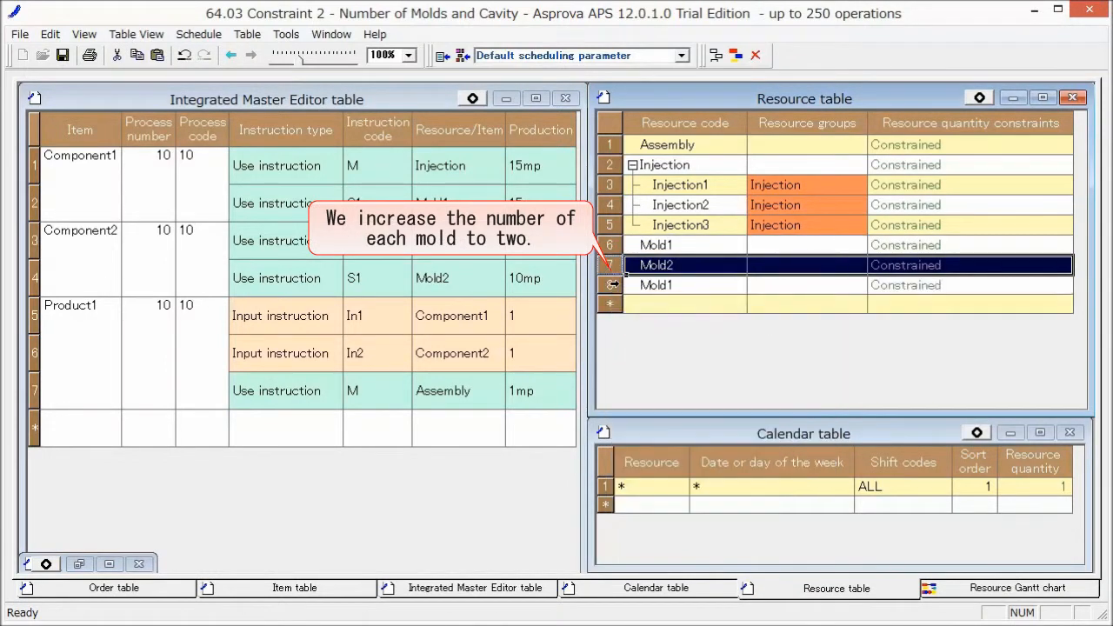
pyautogui.rightClick(613, 285)
pyautogui.click(622, 334)
pyautogui.rightClick(612, 304)
pyautogui.click(621, 351)
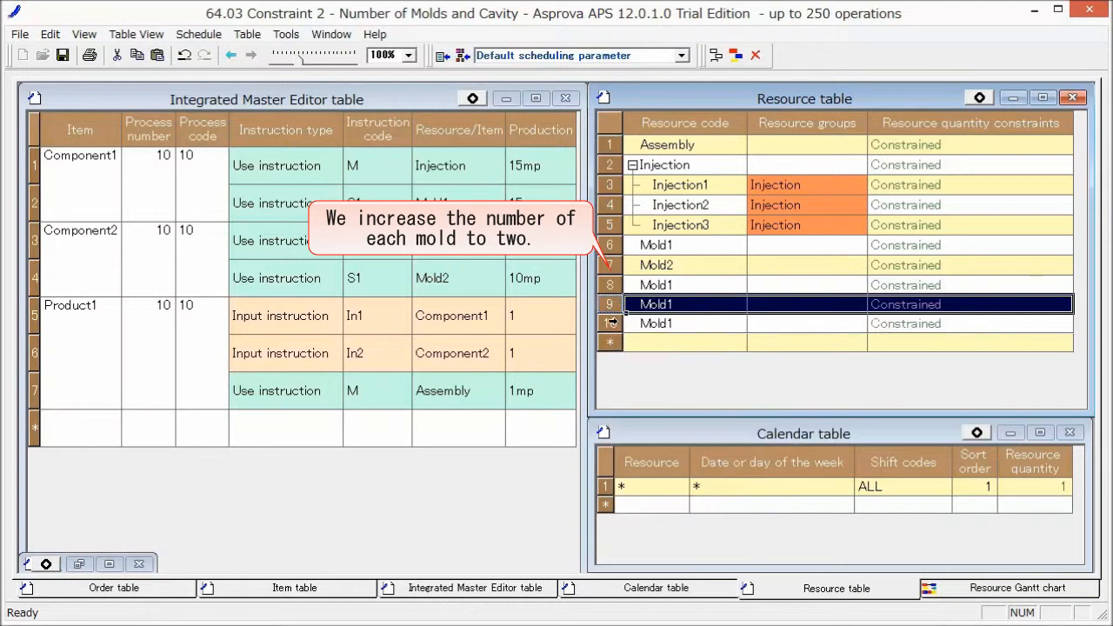
pyautogui.rightClick(614, 323)
pyautogui.click(626, 354)
# Step: Rename the first two copied resources to Mold1-1 and Mold1-2
pyautogui.doubleClick(674, 285)
pyautogui.write('-1')
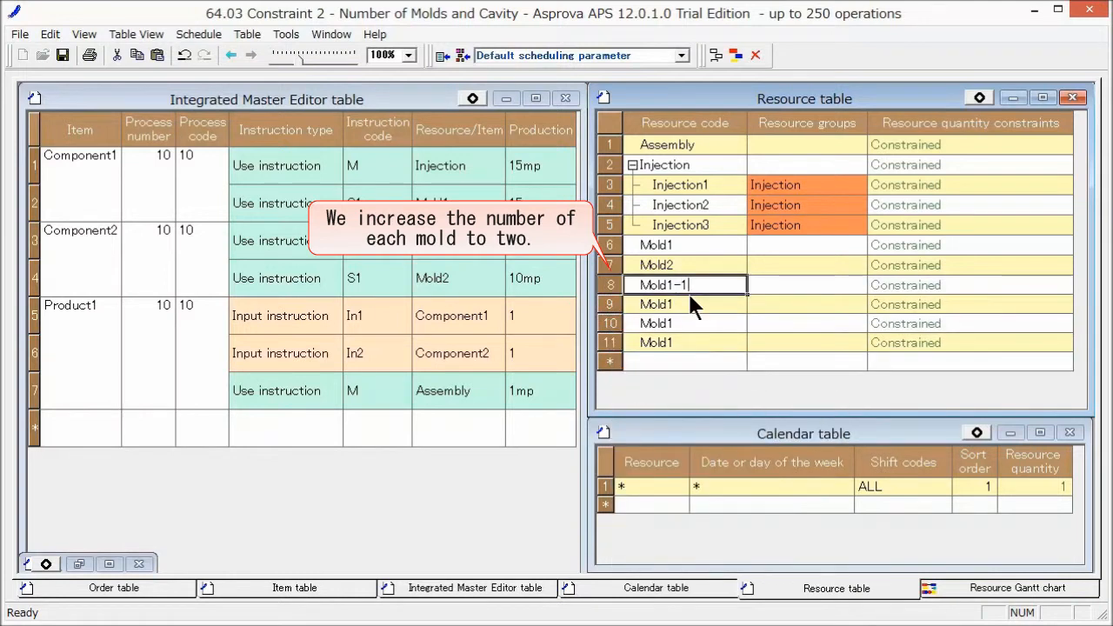
pyautogui.doubleClick(695, 304)
pyautogui.click(696, 304)
pyautogui.write('-2')
# Step: Rename the last two copied resources to Mold2-1 and Mold2-2
pyautogui.doubleClick(697, 323)
pyautogui.click(697, 323)
pyautogui.press('BackSpace')
pyautogui.write('2-1')
pyautogui.doubleClick(699, 342)
pyautogui.click(699, 342)
pyautogui.press('BackSpace')
pyautogui.write('2-2')
# Step: Copy the Mold1 resource code into the resource groups of Mold1-1 and Mold1-2
pyautogui.click(771, 285)
pyautogui.rightClick(693, 241)
pyautogui.click(720, 436)
pyautogui.moveTo(771, 285); pyautogui.dragTo(773, 303)
pyautogui.rightClick(773, 301)
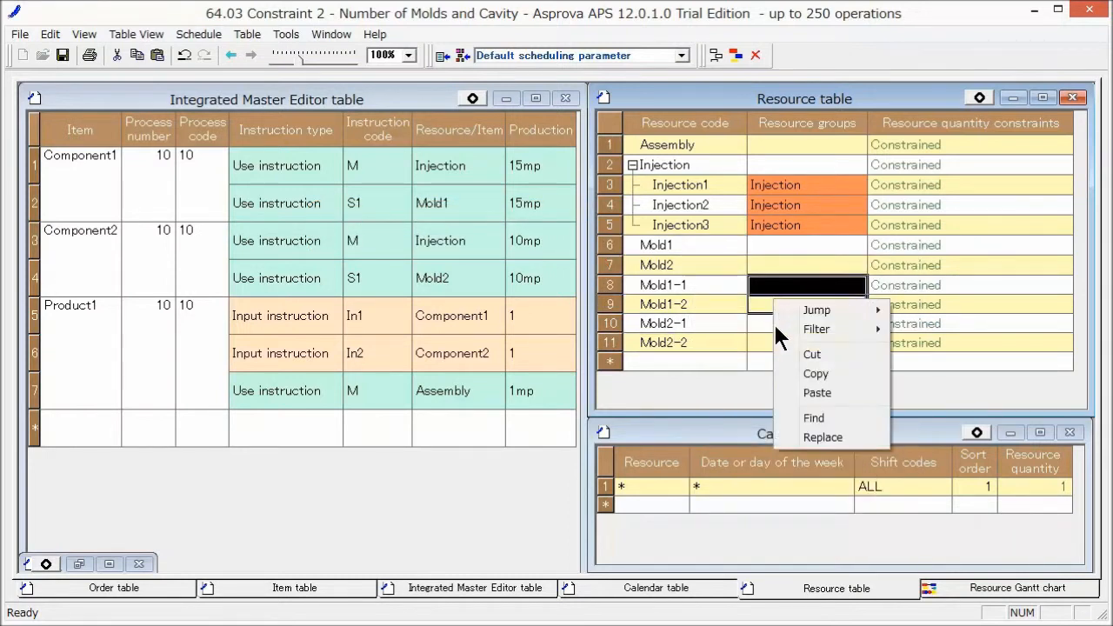
pyautogui.click(790, 392)
# Step: Copy the Mold2 resource code into the resource groups of Mold2-1 and Mold2-2
pyautogui.rightClick(695, 265)
pyautogui.click(710, 455)
pyautogui.moveTo(771, 322); pyautogui.dragTo(775, 341)
pyautogui.rightClick(775, 339)
pyautogui.click(802, 429)
pyautogui.click(773, 359)
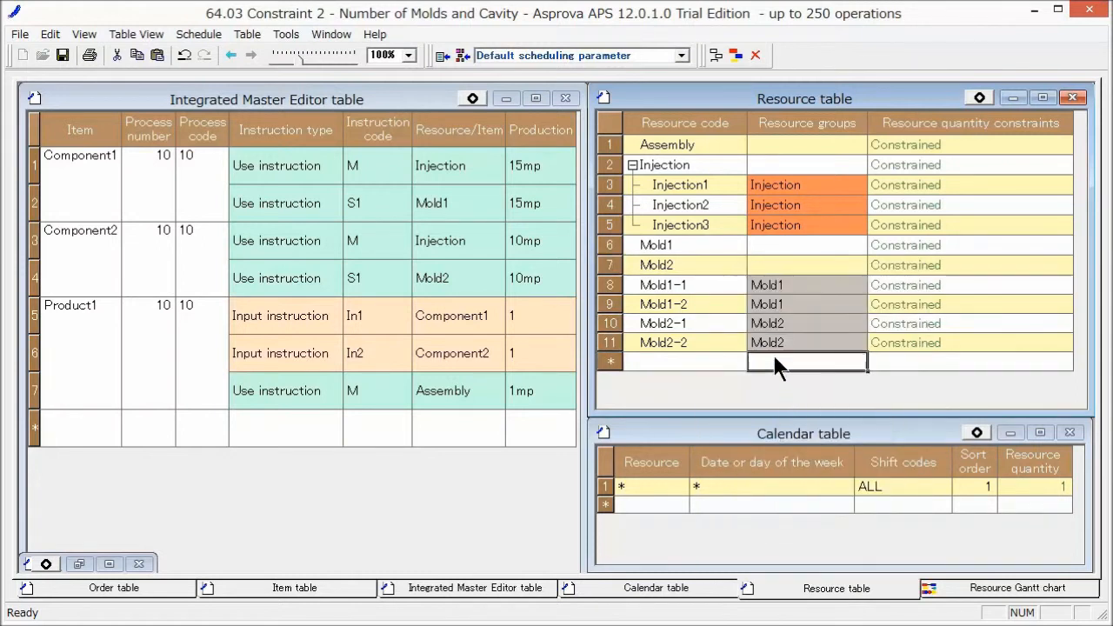
# Step: Refresh the Resource table and expand the Mold1 and Mold2 groups
pyautogui.click(84, 33)
pyautogui.click(175, 261)
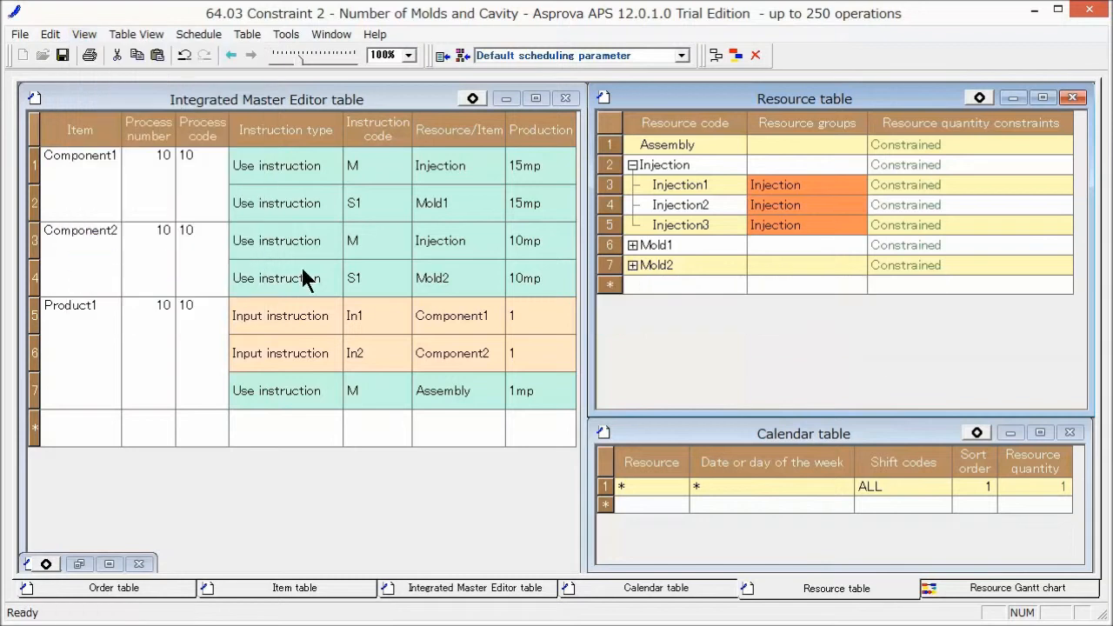
pyautogui.click(632, 245)
pyautogui.click(631, 303)
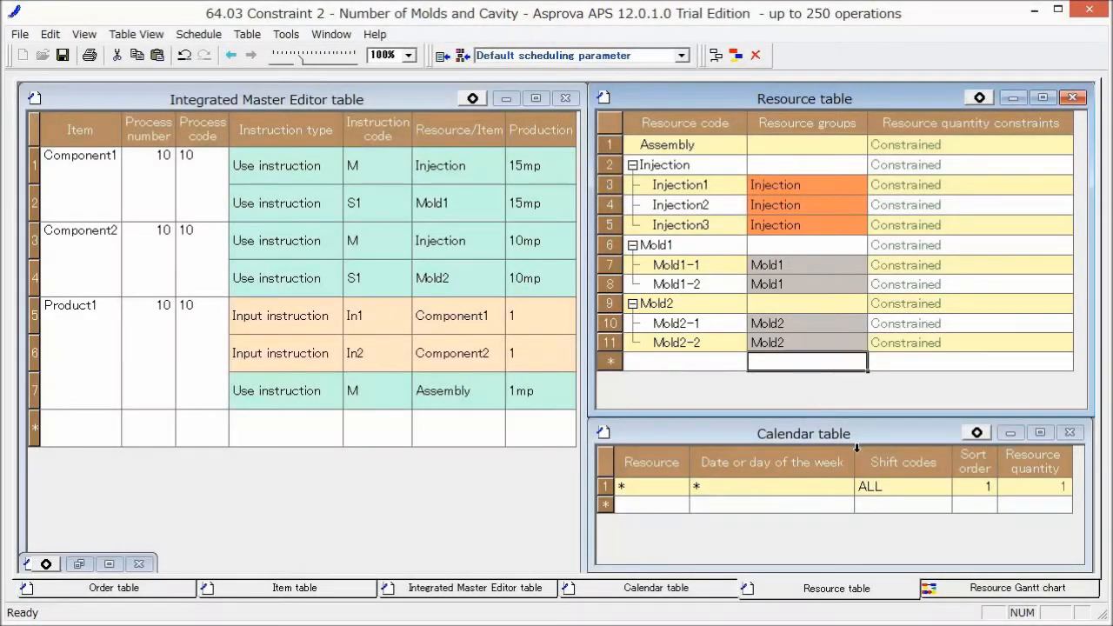
# Step: Bring up the maximized Resource Gantt chart and reschedule using the newly added molds
pyautogui.rightClick(957, 587)
pyautogui.click(969, 547)
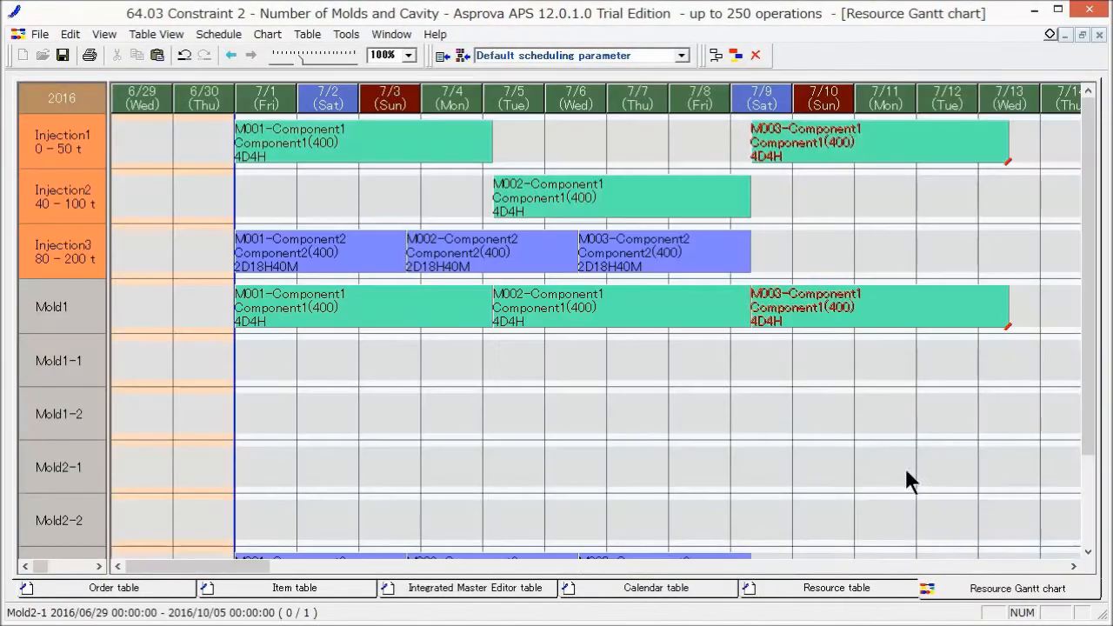
pyautogui.click(737, 52)
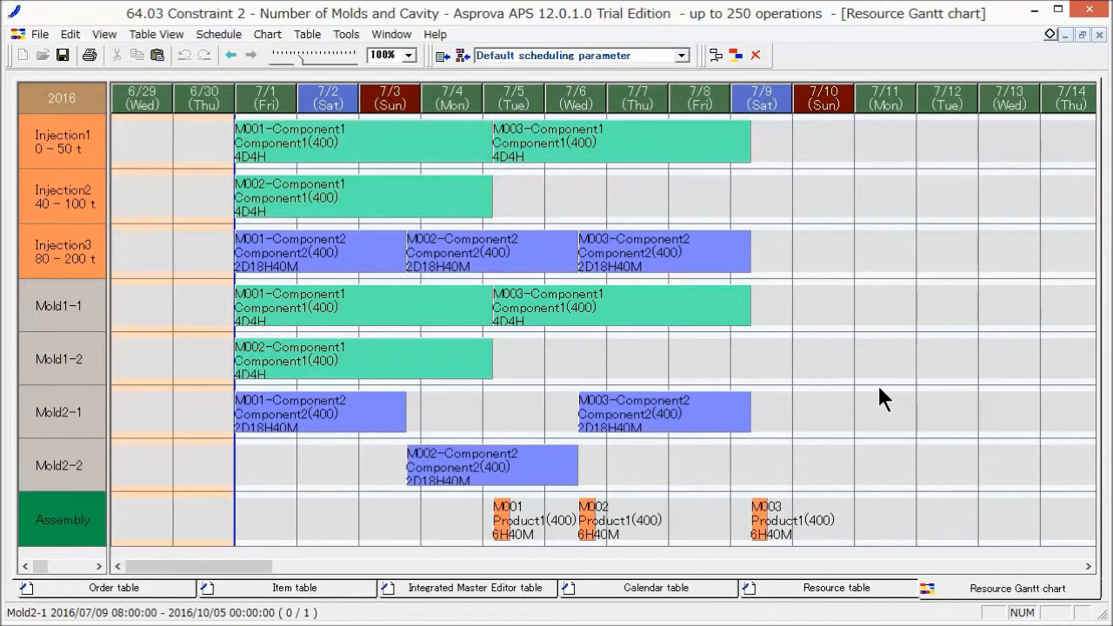
# Step: Return to the master tables and add a Calendar table row for resource Mold1-1 with shift code ALL
pyautogui.click(1081, 35)
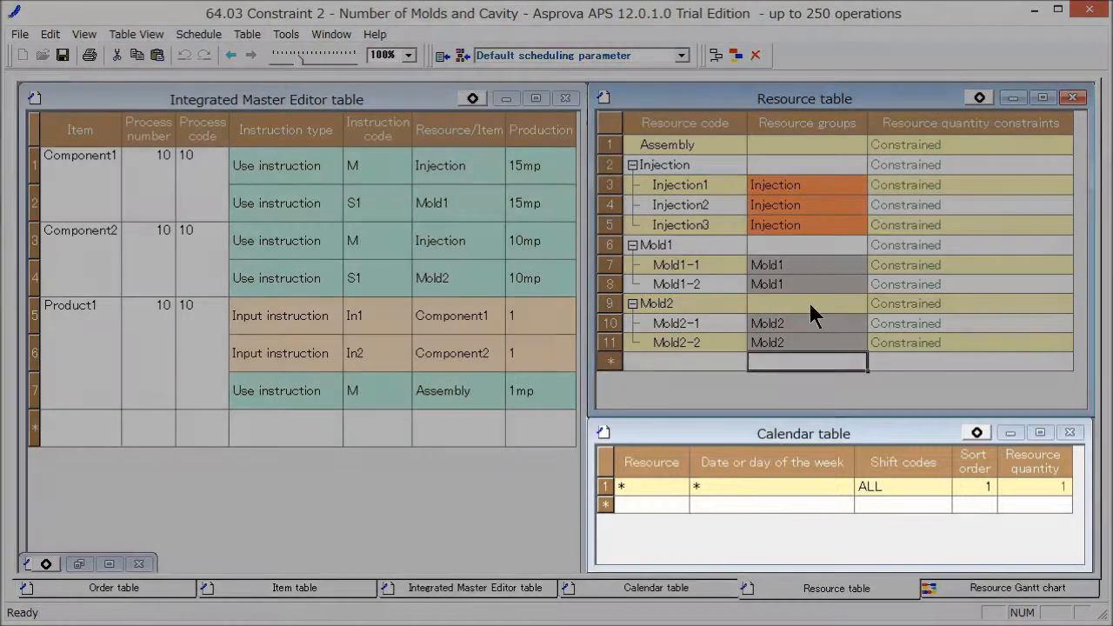
pyautogui.click(651, 504)
pyautogui.click(680, 504)
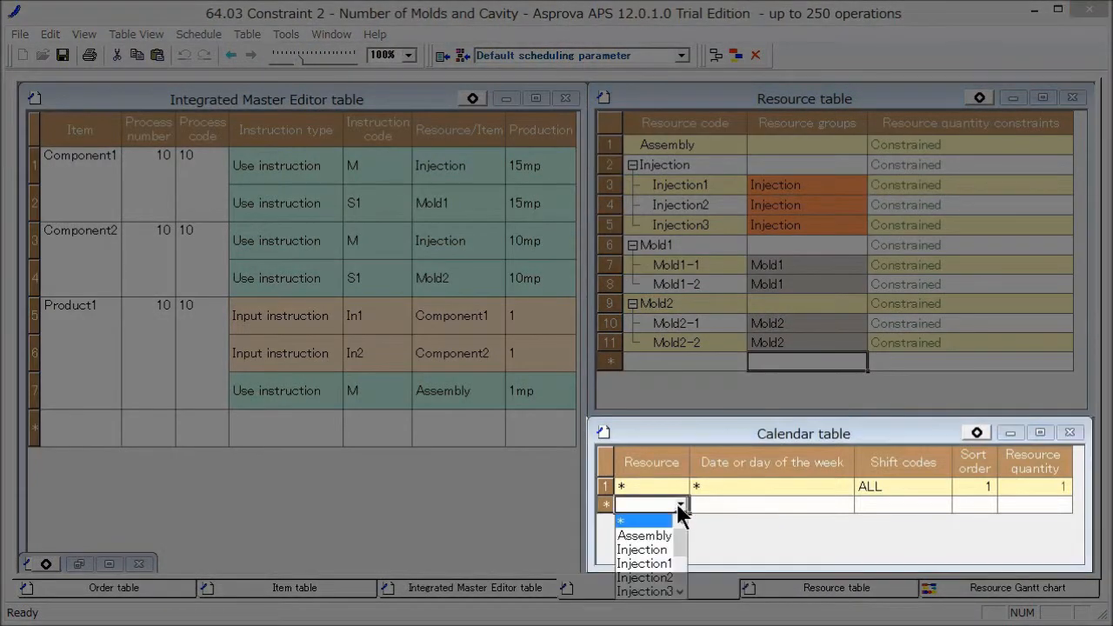
pyautogui.moveTo(683, 531); pyautogui.dragTo(686, 562)
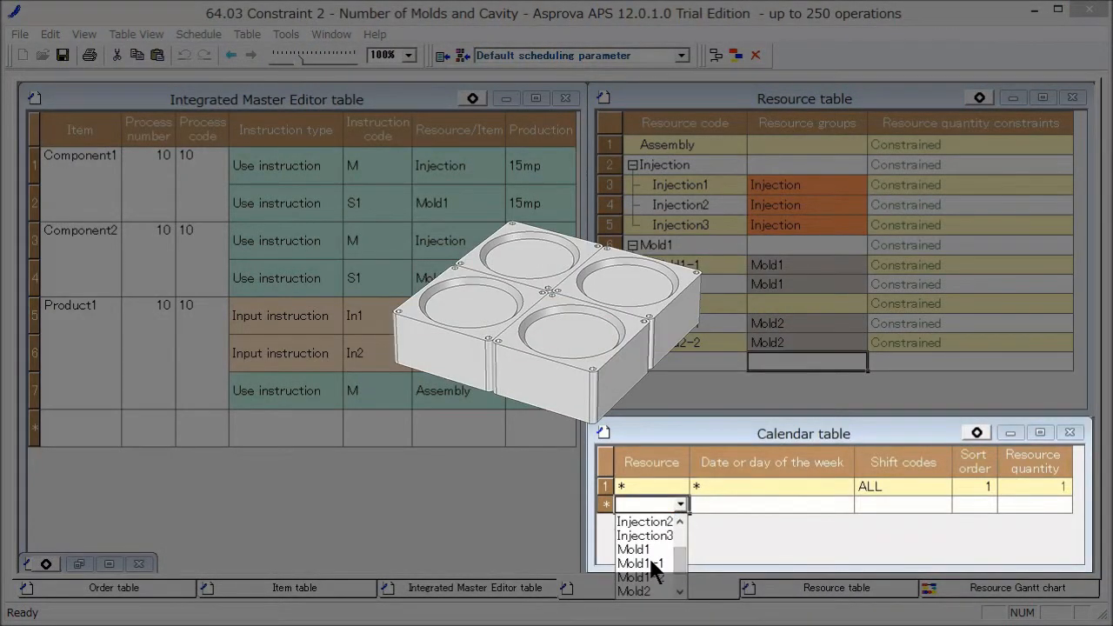
pyautogui.click(654, 563)
pyautogui.click(704, 505)
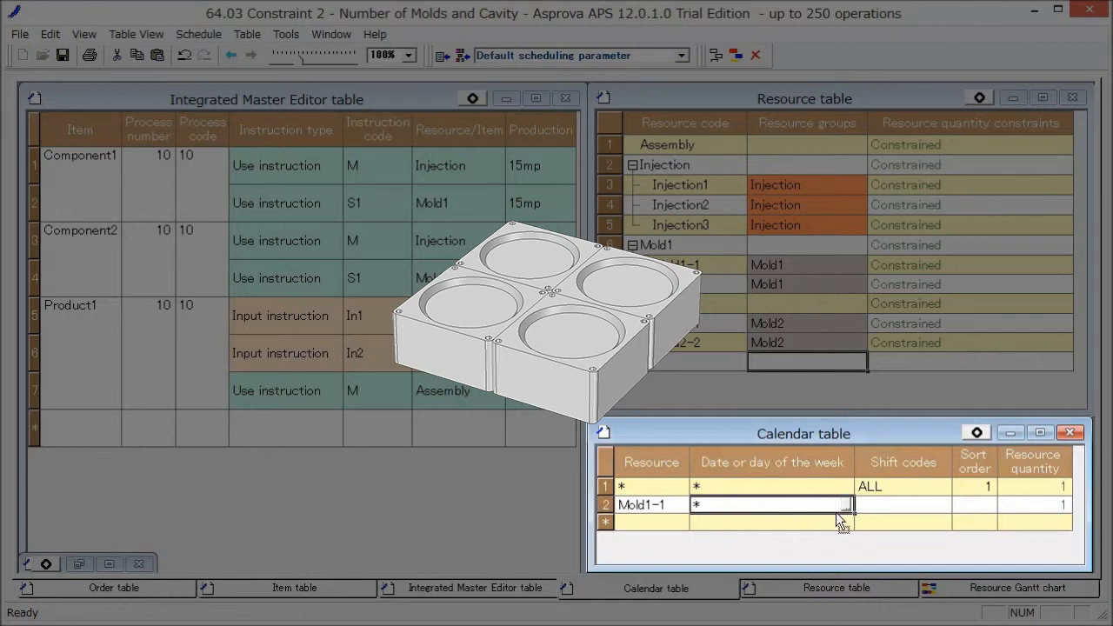
pyautogui.click(864, 498)
# Step: Give the Mold1-1 calendar row a sort order of 2 and a resource quantity of 4
pyautogui.click(972, 506)
pyautogui.write('2')
pyautogui.click(1025, 502)
pyautogui.write('4')
pyautogui.click(1032, 522)
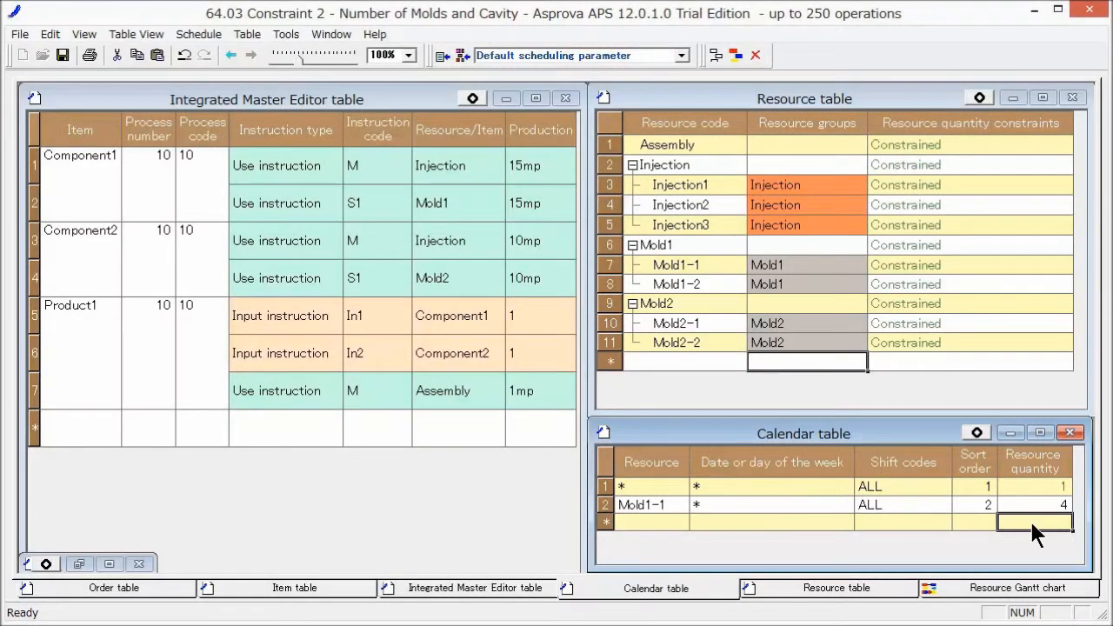
# Step: Set the resource quantity constraints of Mold1-1 to According to resource quantity
pyautogui.click(1012, 264)
pyautogui.click(1064, 263)
pyautogui.click(1034, 311)
pyautogui.click(1004, 282)
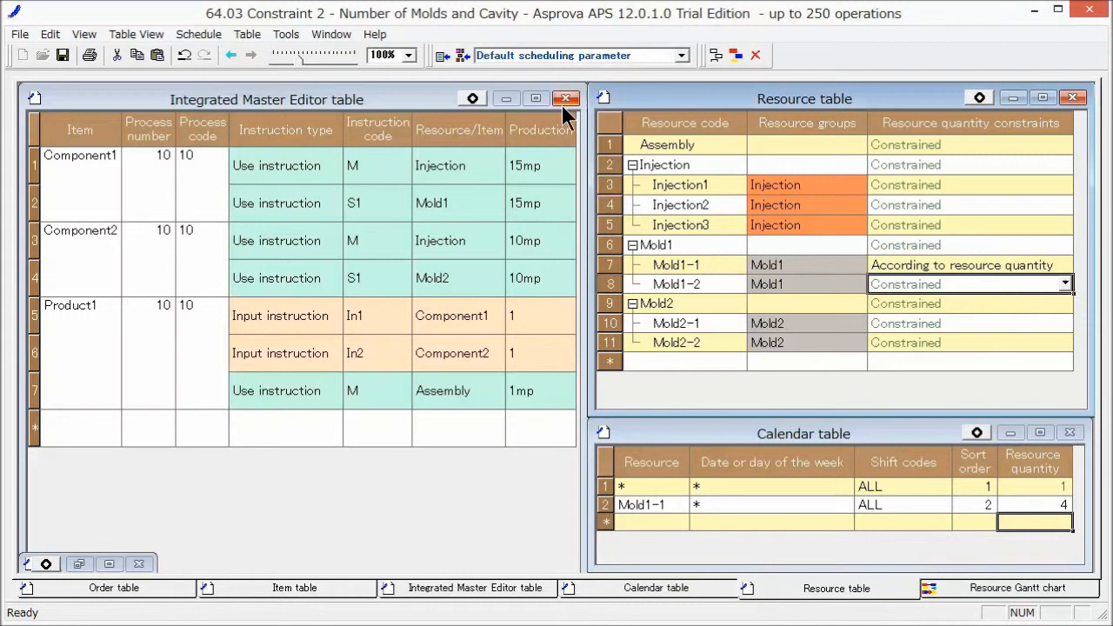
# Step: In the default scheduling parameter, set the production time calculation to Longest time sub resource and accept the settings
pyautogui.click(462, 58)
pyautogui.moveTo(250, 81); pyautogui.dragTo(353, 82)
pyautogui.click(528, 222)
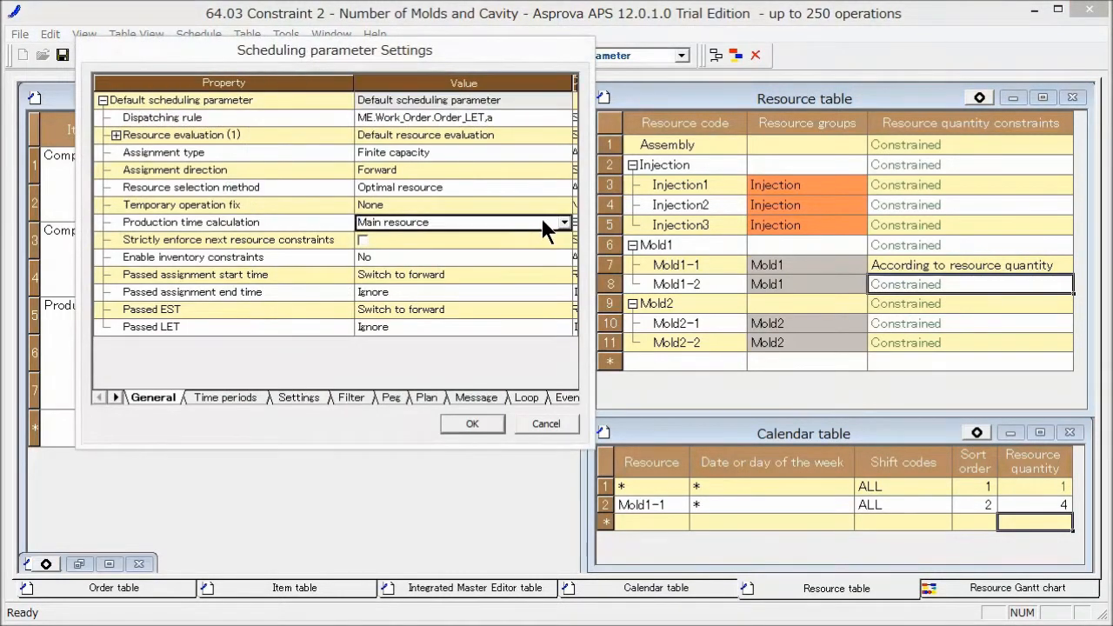
pyautogui.click(565, 223)
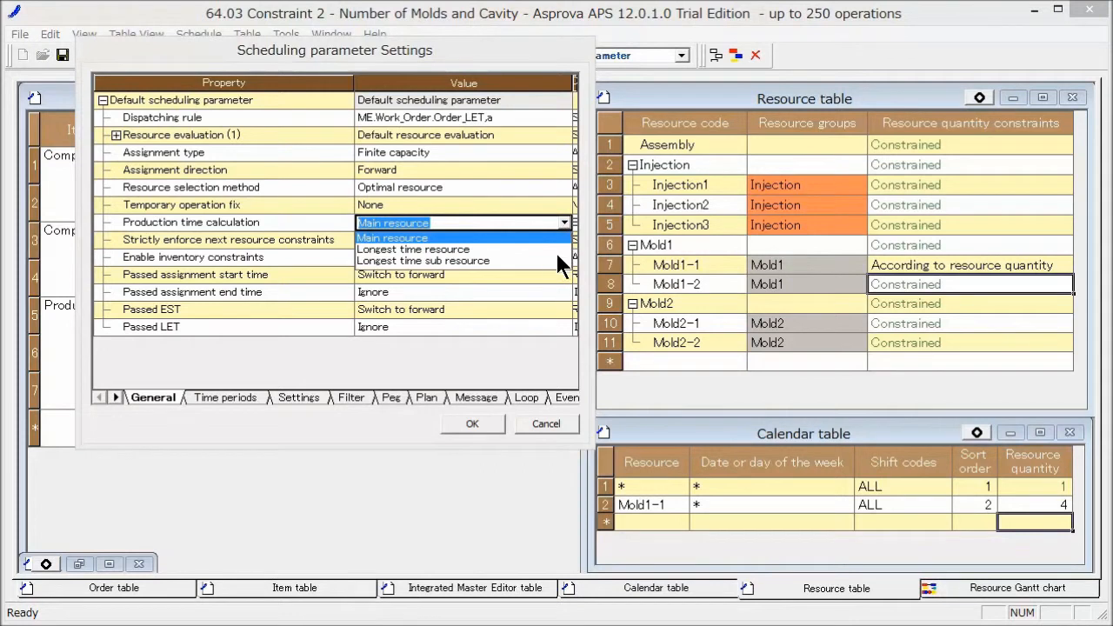
pyautogui.click(487, 261)
pyautogui.click(489, 241)
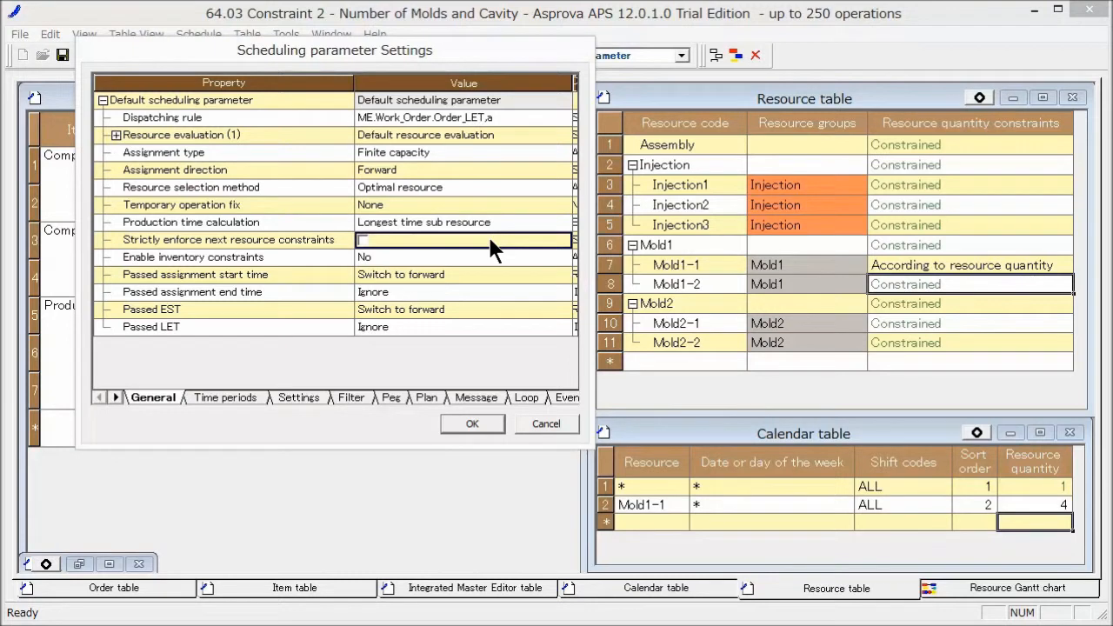
pyautogui.click(495, 418)
# Step: Reopen the maximized Resource Gantt chart and reschedule with the Mold1-1 cavity quantity and the changed time calculation
pyautogui.rightClick(948, 589)
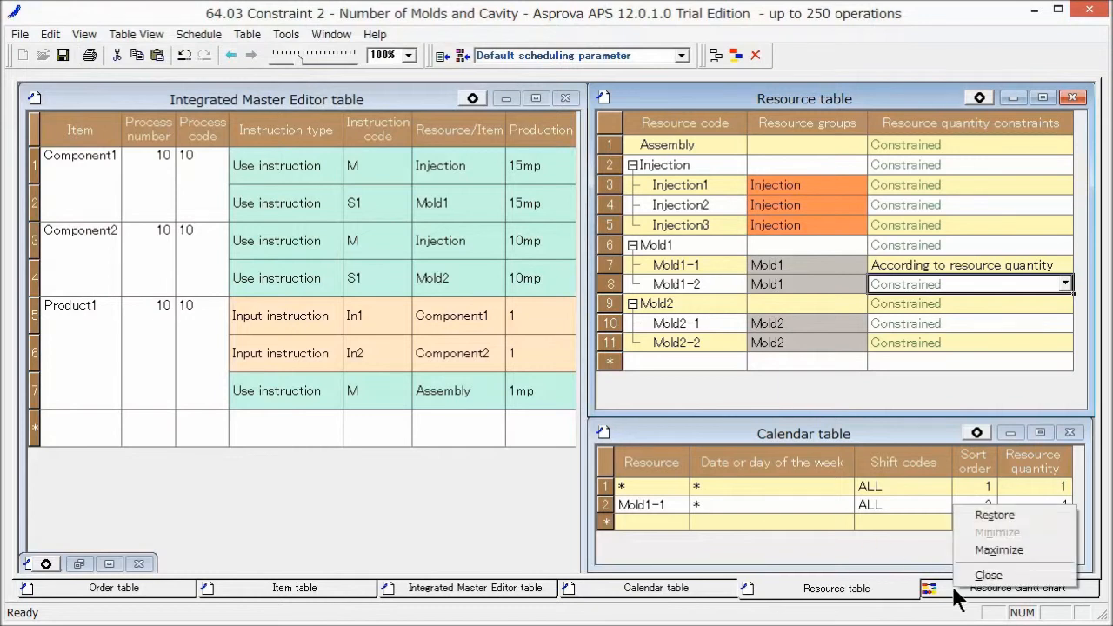
pyautogui.click(971, 550)
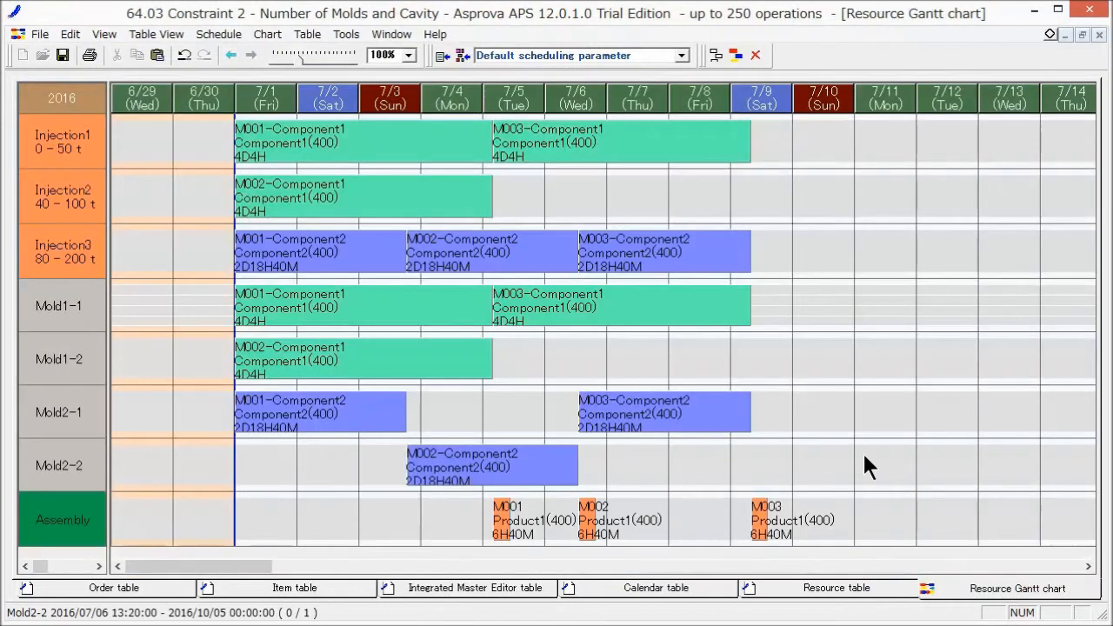
pyautogui.click(737, 54)
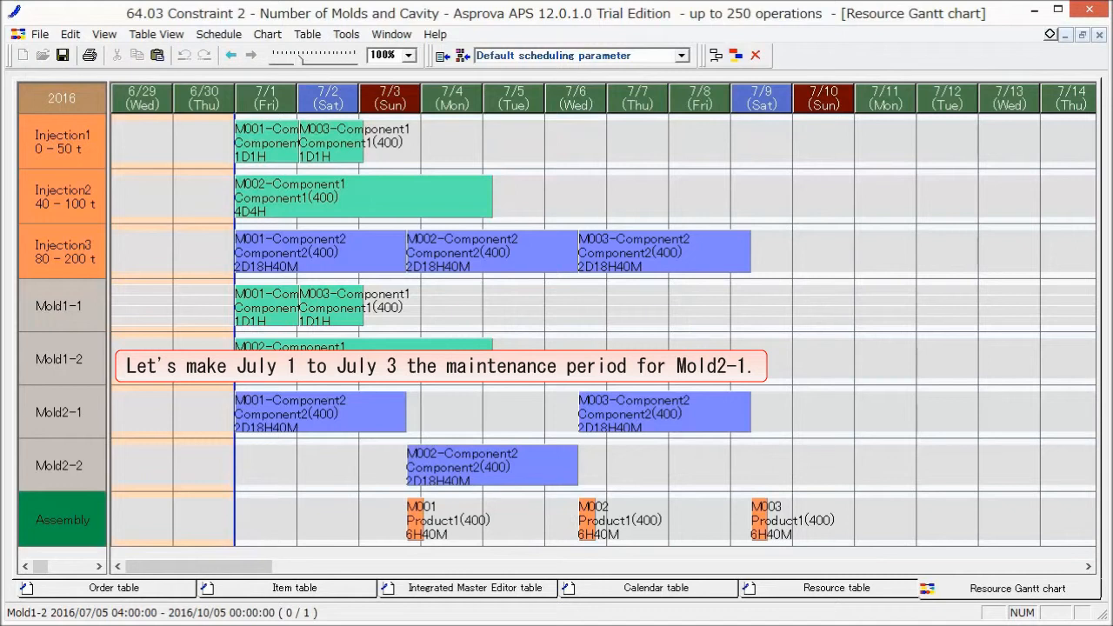
# Step: Assign the Maintenance shift to Mold2-1 from July 1 to July 3 and reschedule
pyautogui.moveTo(275, 430); pyautogui.dragTo(416, 430)
pyautogui.rightClick(416, 430)
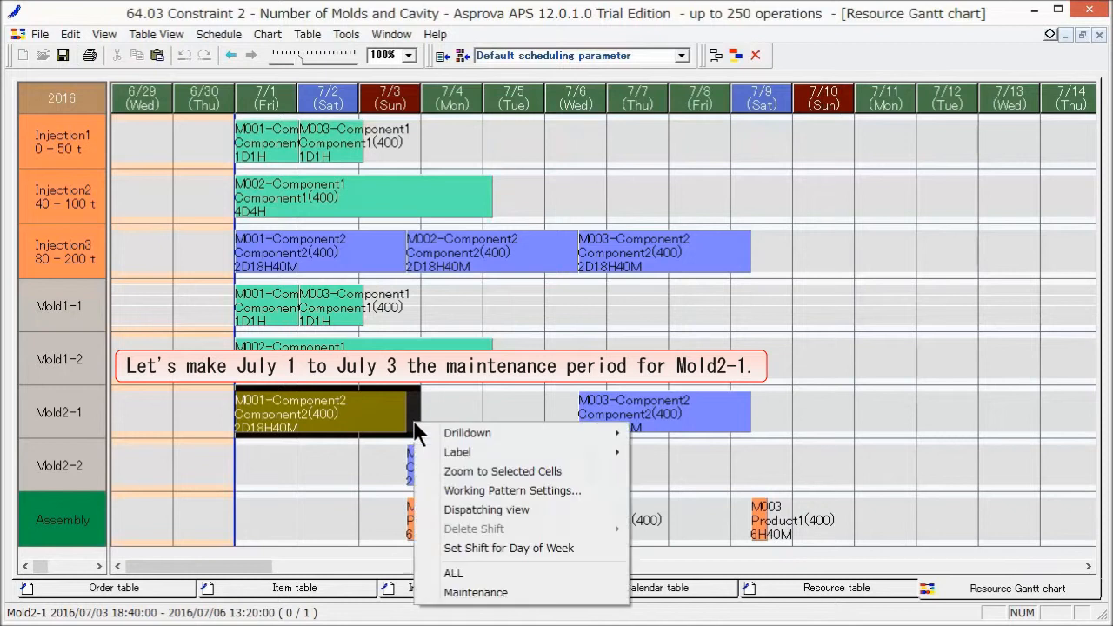
pyautogui.click(524, 594)
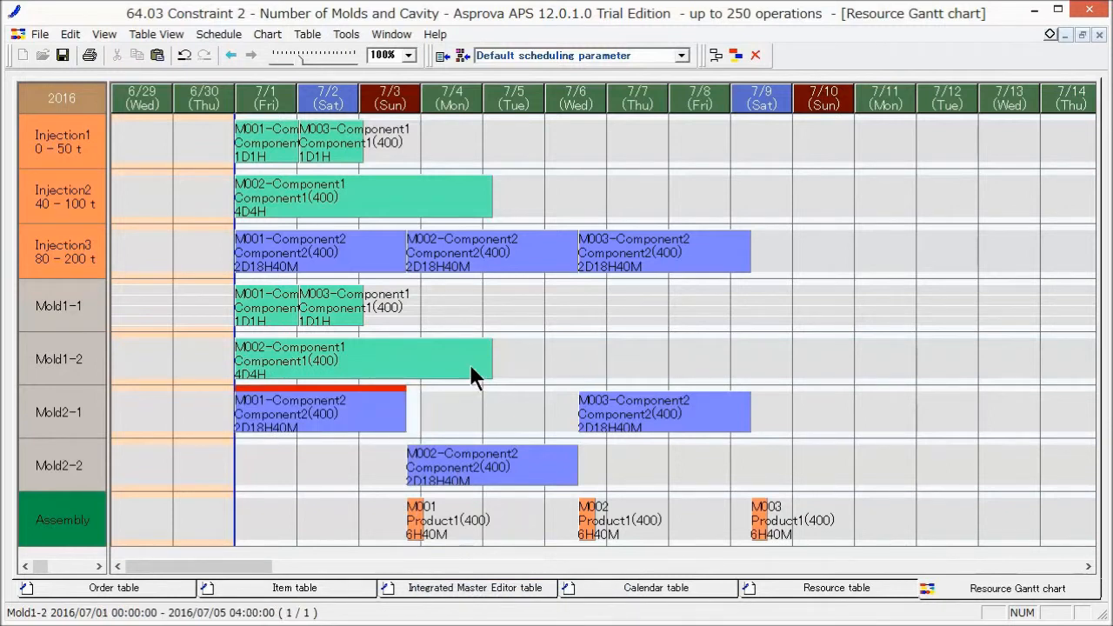
pyautogui.click(734, 52)
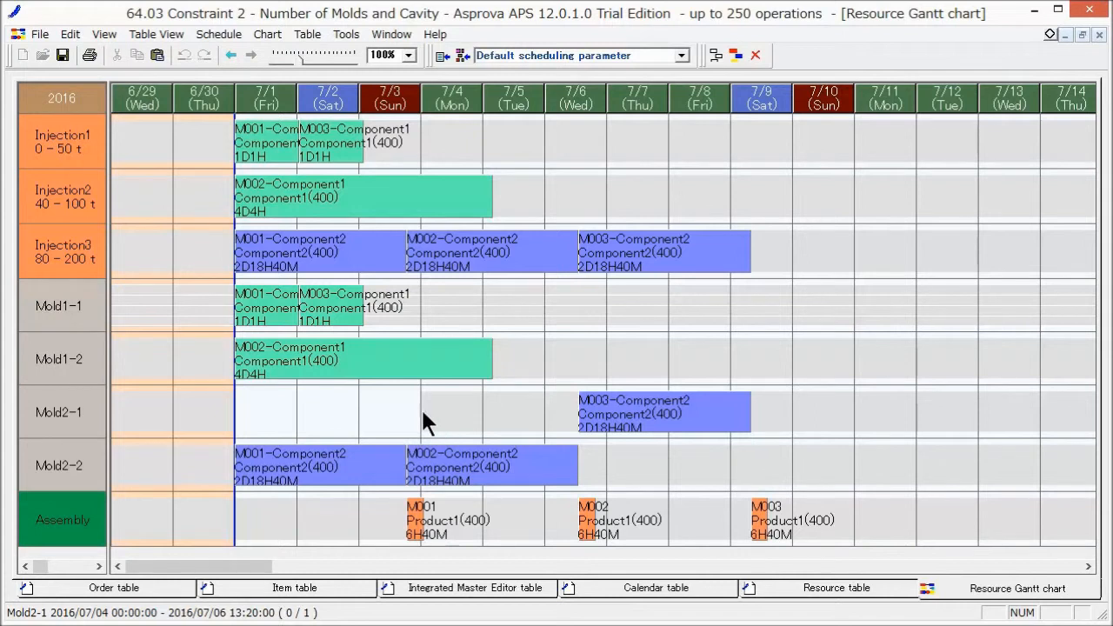
# Step: Add a yellow arrow label reading "Maintenance" on the Mold2-1 row, spanning July 1 to July 3
pyautogui.rightClick(334, 413)
pyautogui.moveTo(389, 438)
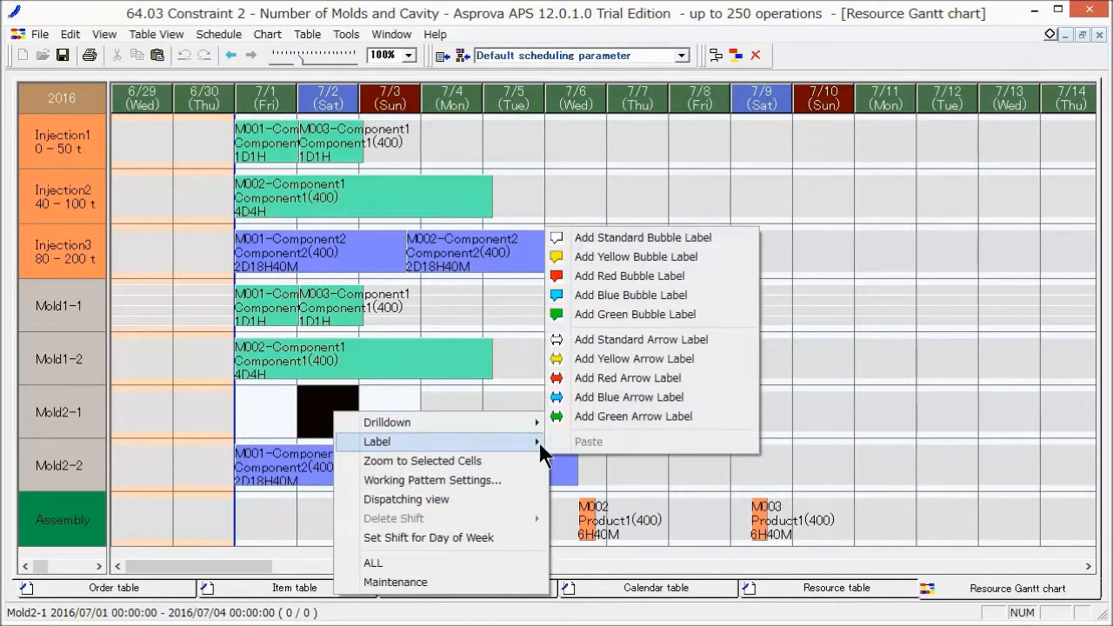
pyautogui.click(727, 358)
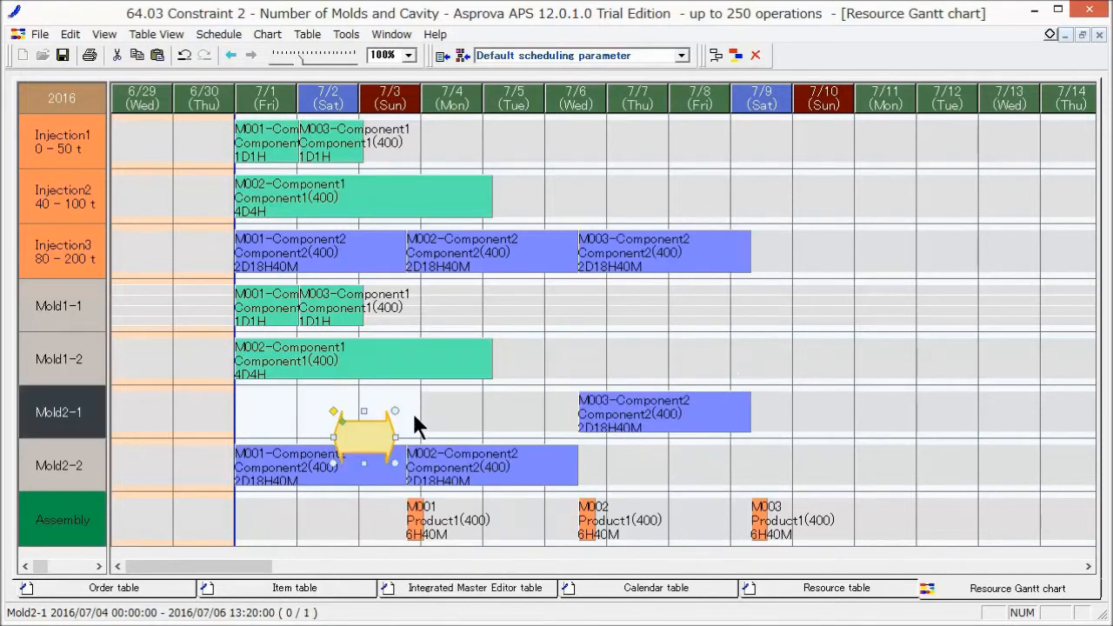
pyautogui.moveTo(362, 431); pyautogui.dragTo(419, 412)
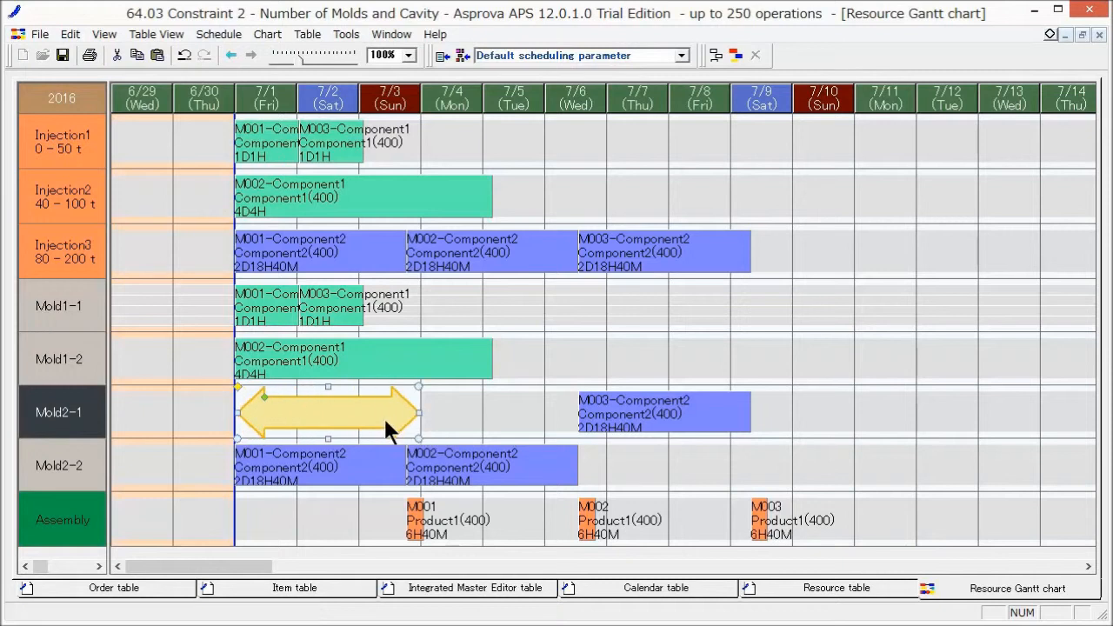
pyautogui.write('Maintenance')
pyautogui.click(441, 411)
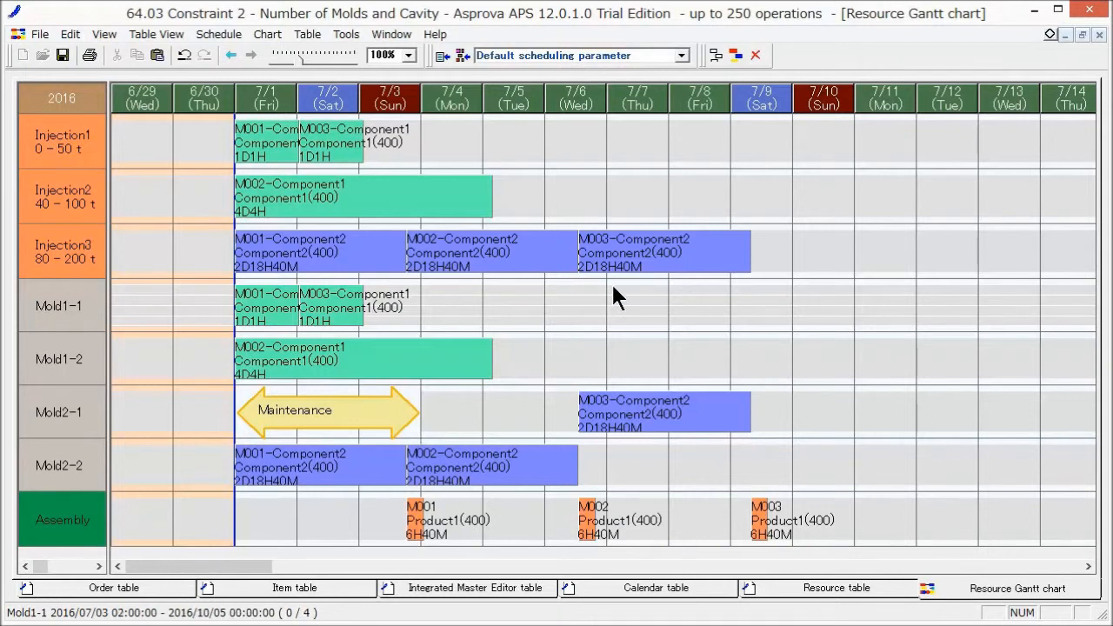
# Step: Leave the maximized Resource Gantt chart and delete the Mold2-1 Maintenance entry from the Calendar table
pyautogui.click(1064, 35)
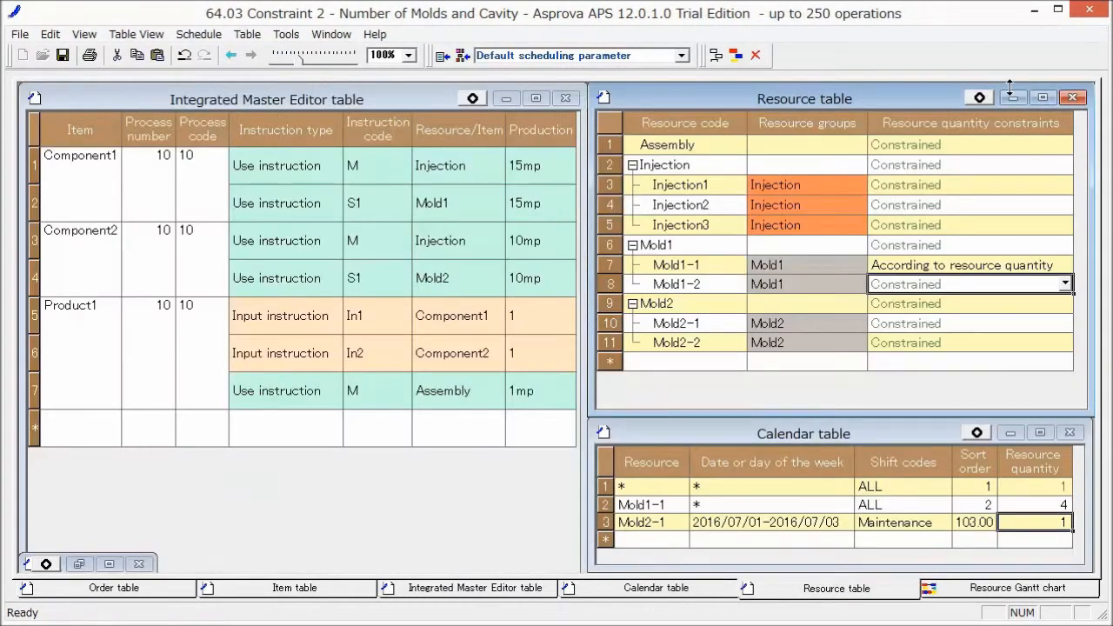
pyautogui.click(606, 521)
pyautogui.rightClick(606, 520)
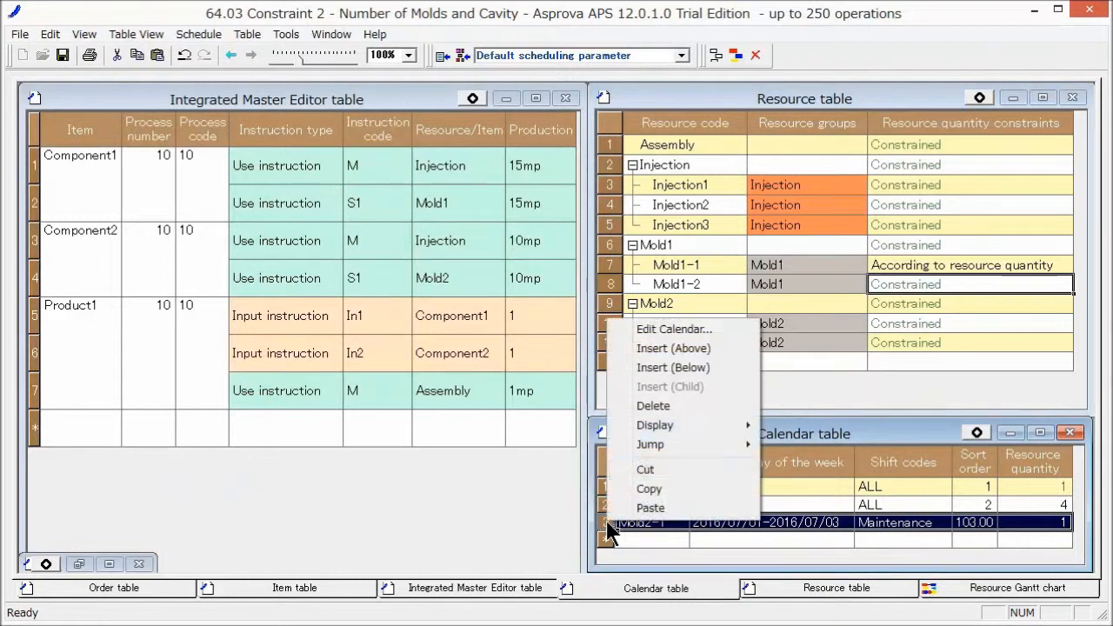
pyautogui.click(621, 405)
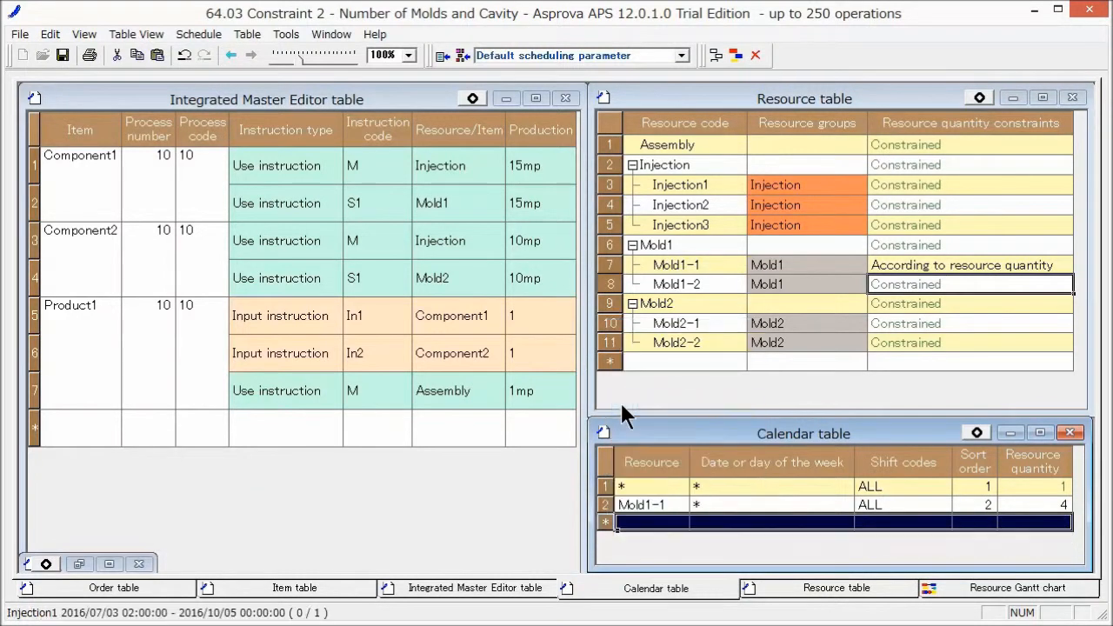
# Step: Maximize the Resource Gantt chart, delete the "Maintenance" arrow label from the Mold2-1 row, and reschedule
pyautogui.rightClick(956, 587)
pyautogui.click(964, 552)
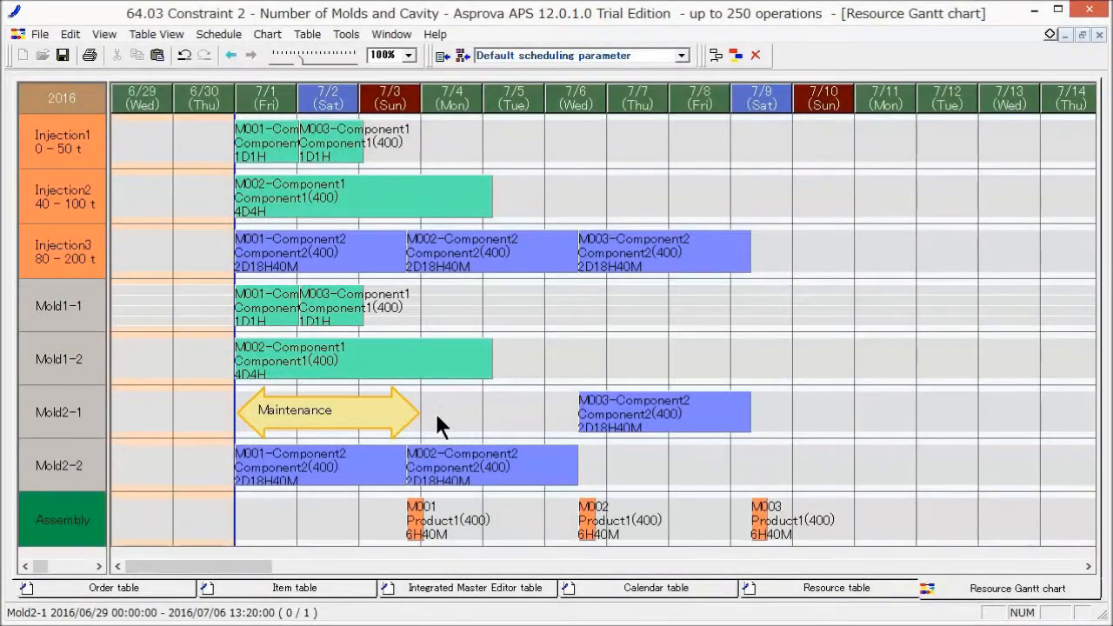
pyautogui.click(402, 411)
pyautogui.rightClick(401, 410)
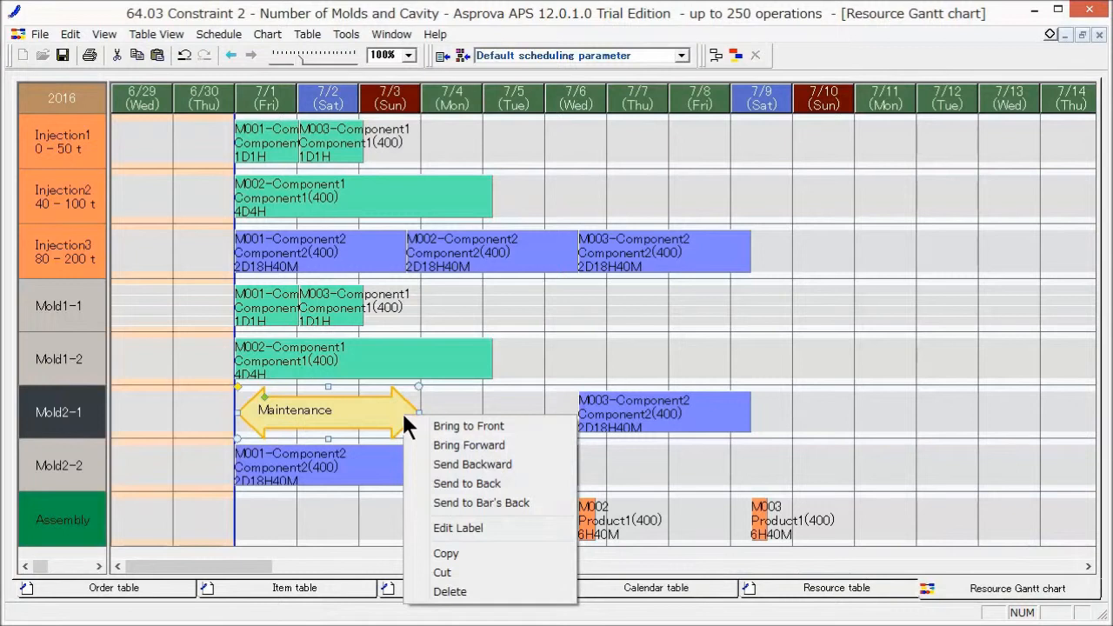
pyautogui.click(424, 591)
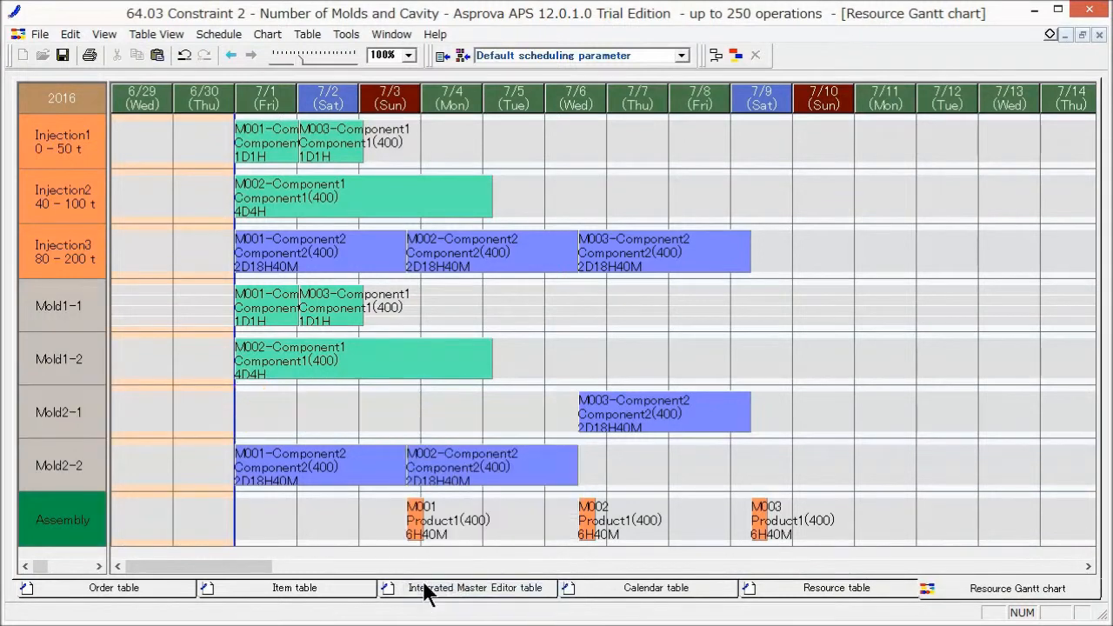
pyautogui.click(733, 54)
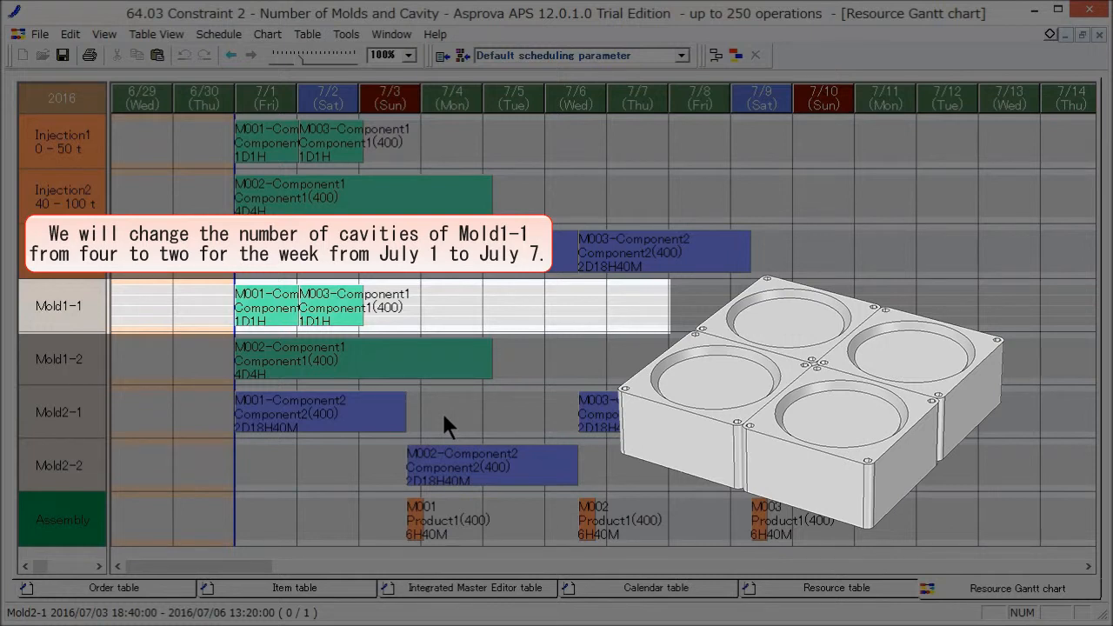
# Step: Change the ALL shift's resource quantity to 2 for Mold1-1 from July 1 to July 7 in its working pattern, and reschedule
pyautogui.moveTo(291, 331); pyautogui.dragTo(618, 326)
pyautogui.rightClick(617, 326)
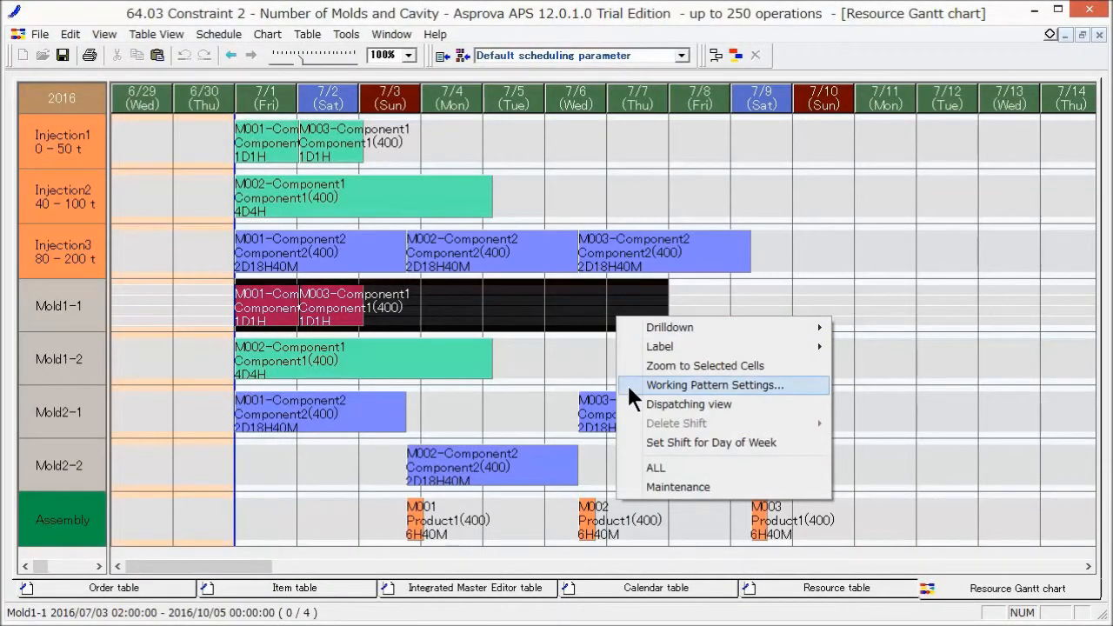
pyautogui.click(626, 383)
pyautogui.click(618, 195)
pyautogui.doubleClick(563, 242)
pyautogui.write('2')
pyautogui.click(542, 208)
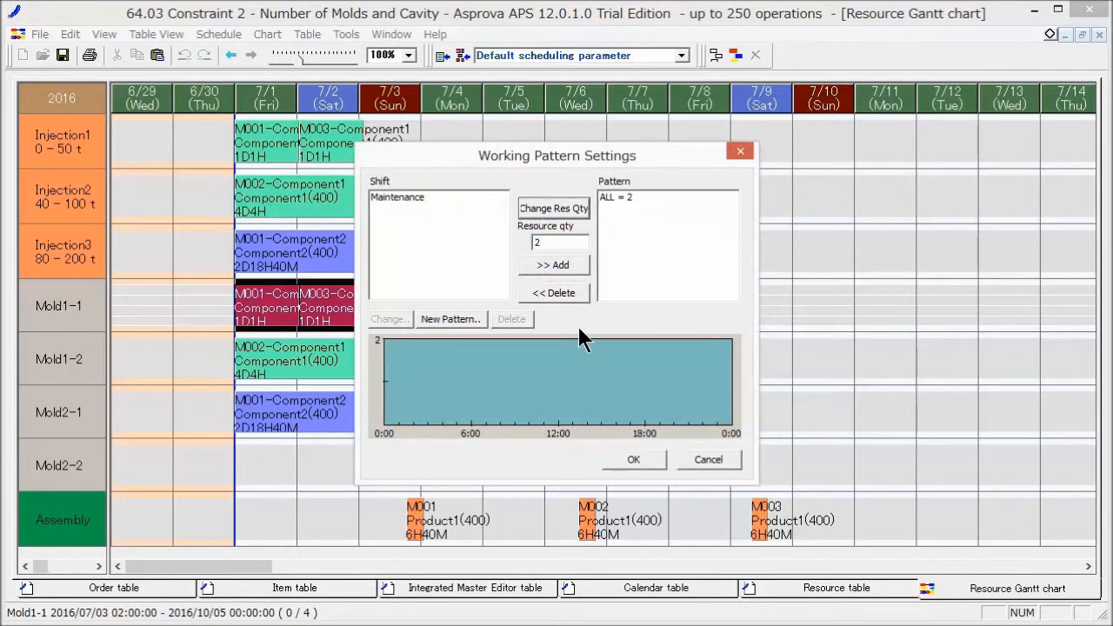
pyautogui.click(632, 459)
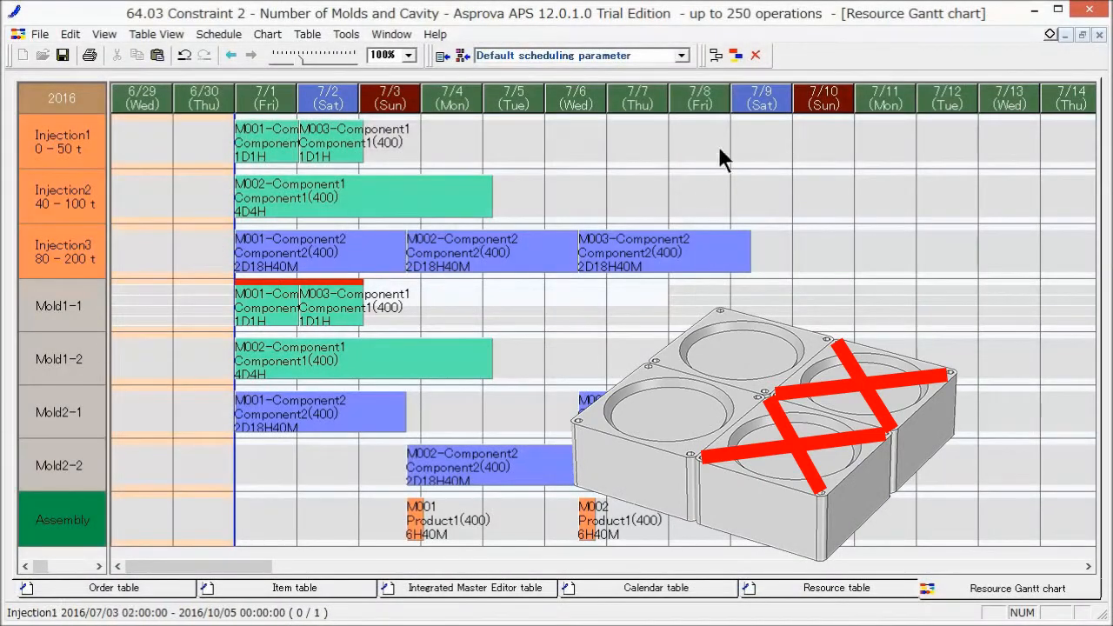
pyautogui.click(737, 53)
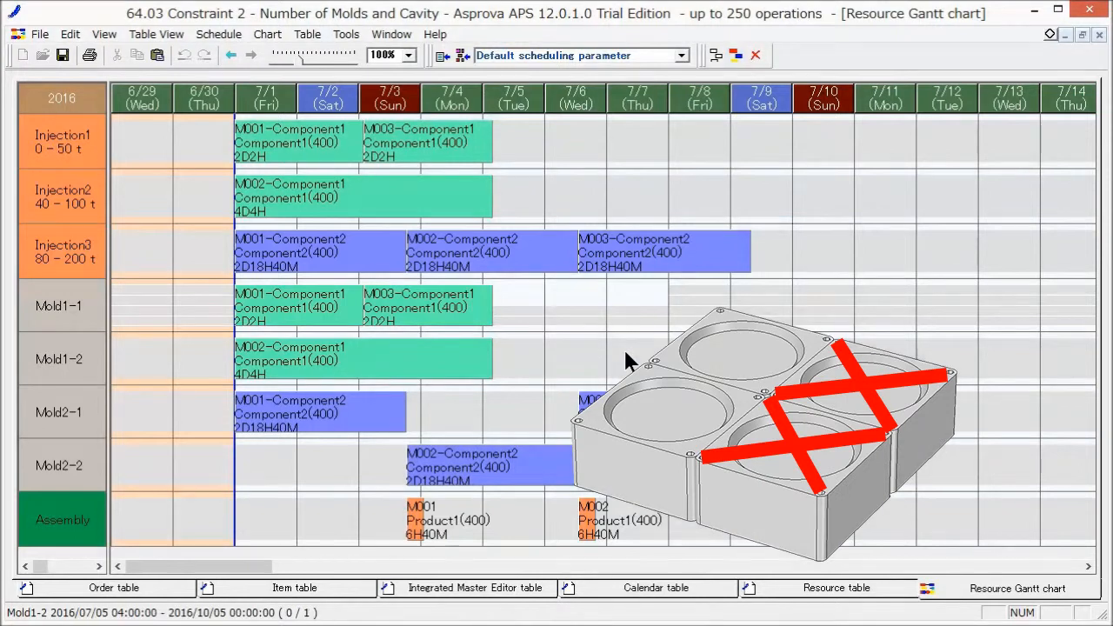